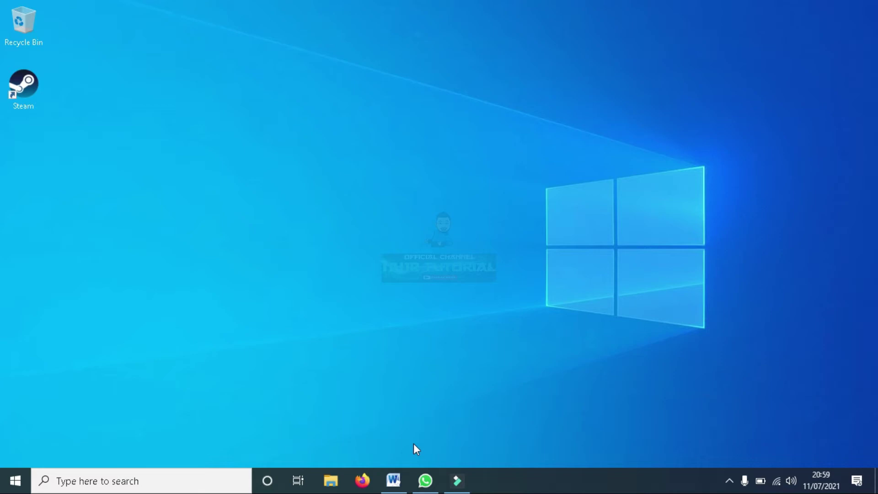
Switch to Microsoft Word and paste the captured desktop screenshot into the blank document
left_click(393, 480)
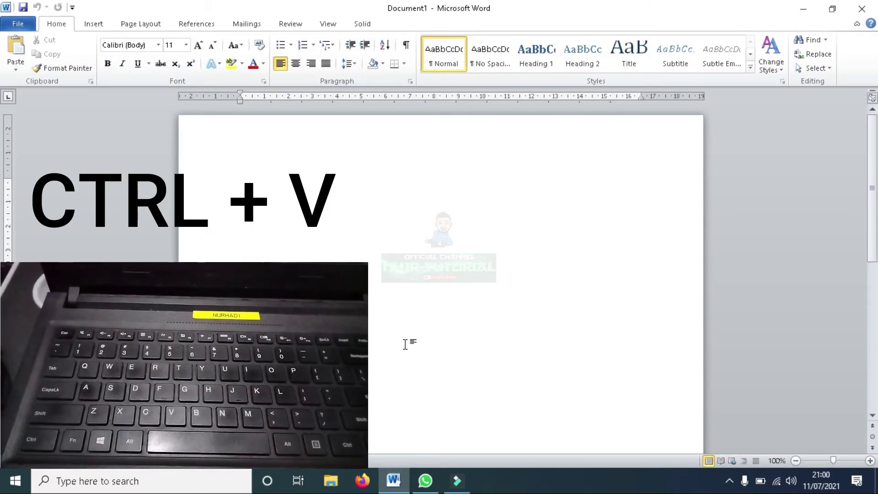
key("ctrl+v")
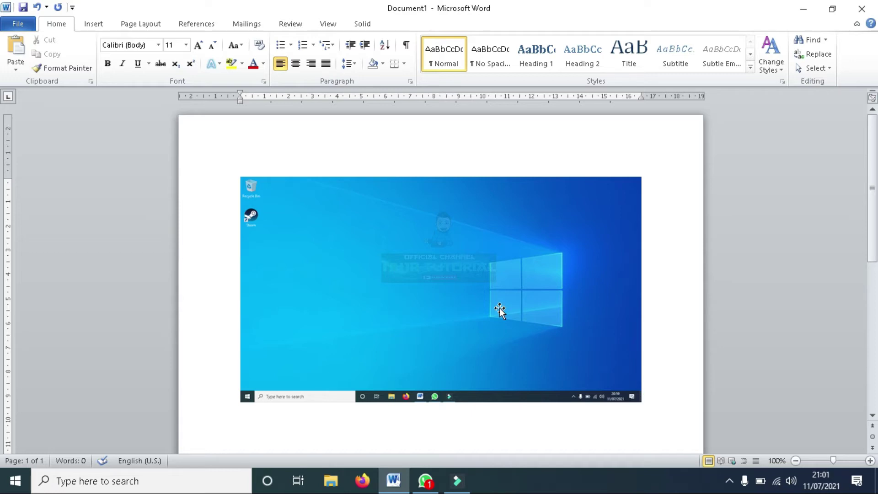
Switch to WhatsApp and send the captured screenshot in the open chat, leaving both the WhatsApp and Word windows minimized
left_click(425, 481)
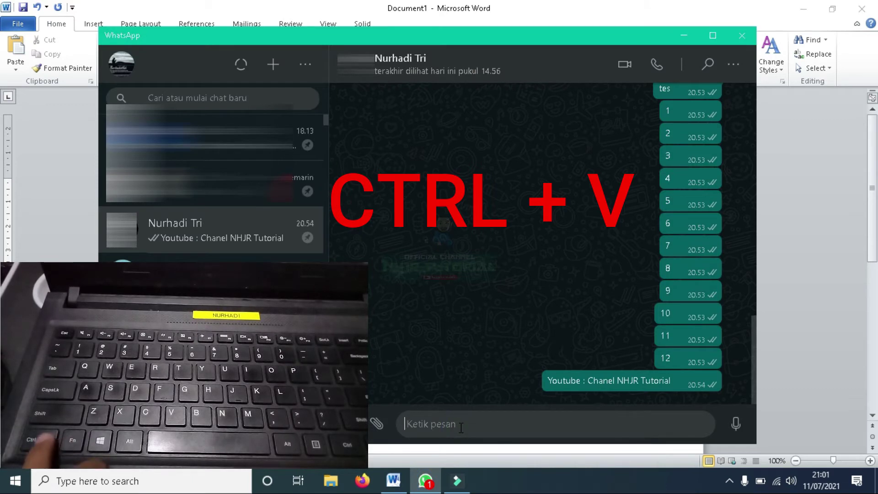
key("ctrl+v")
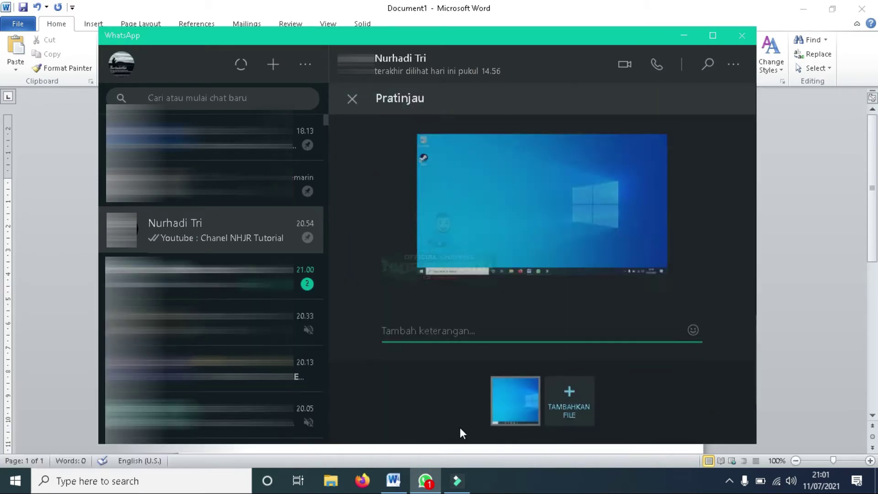
left_click(709, 361)
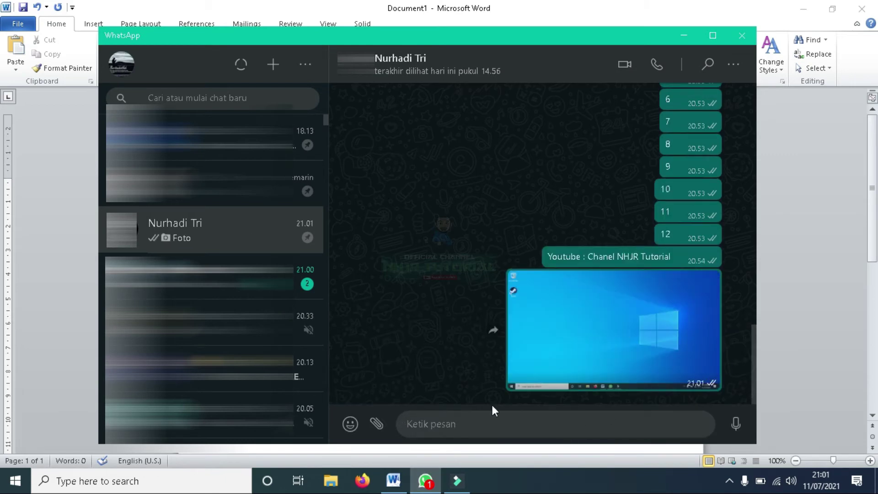
left_click(684, 37)
left_click(803, 9)
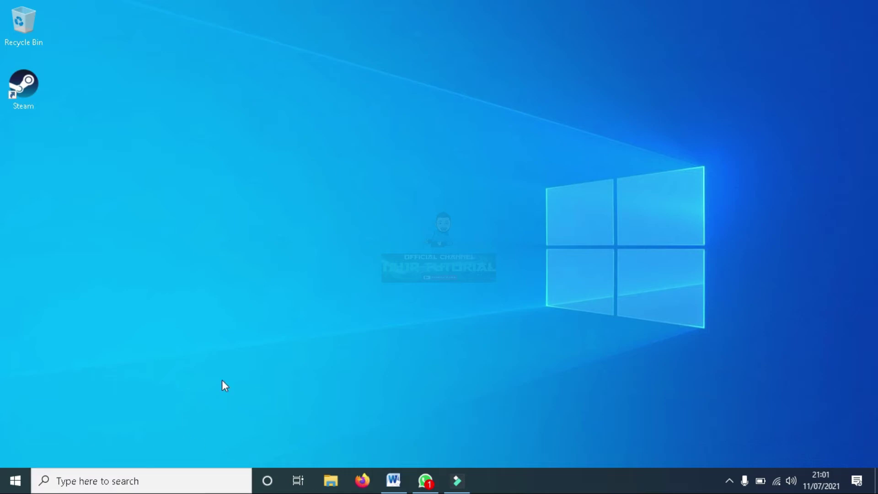
Search Windows for "paint", open Paint and paste the captured screenshot onto the canvas
left_click(171, 484)
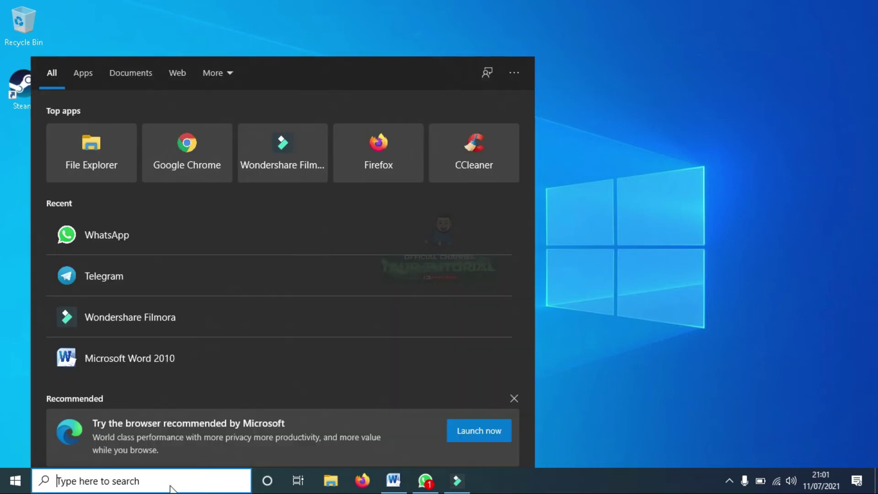
type("paint")
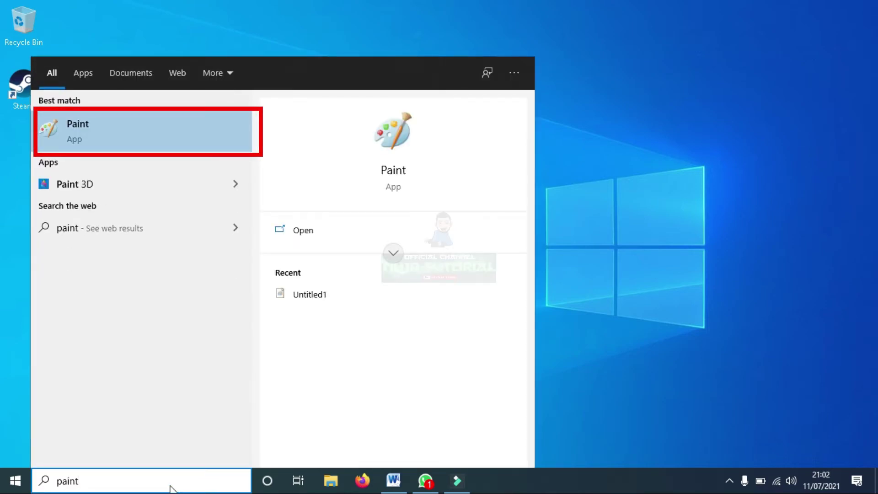
key("Return")
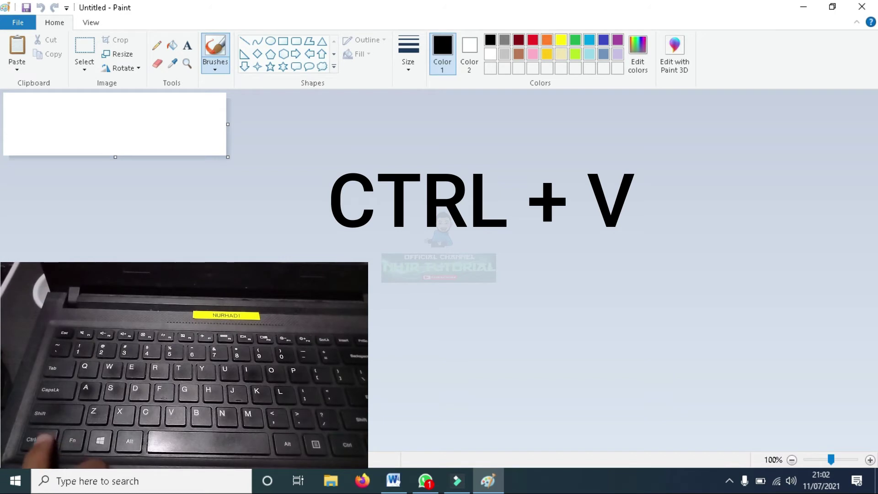
key("ctrl+v")
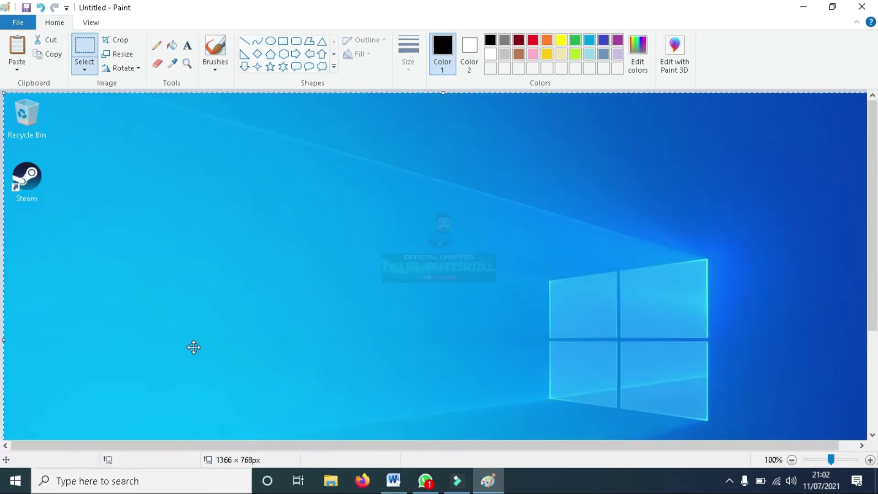
left_click(288, 297)
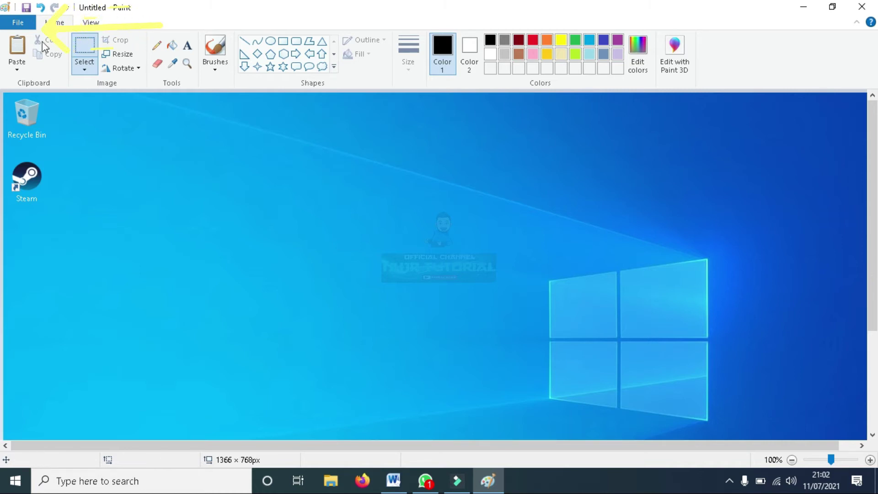
Save the picture in the Documents folder as a PNG file named "screshot" and close Paint
left_click(18, 24)
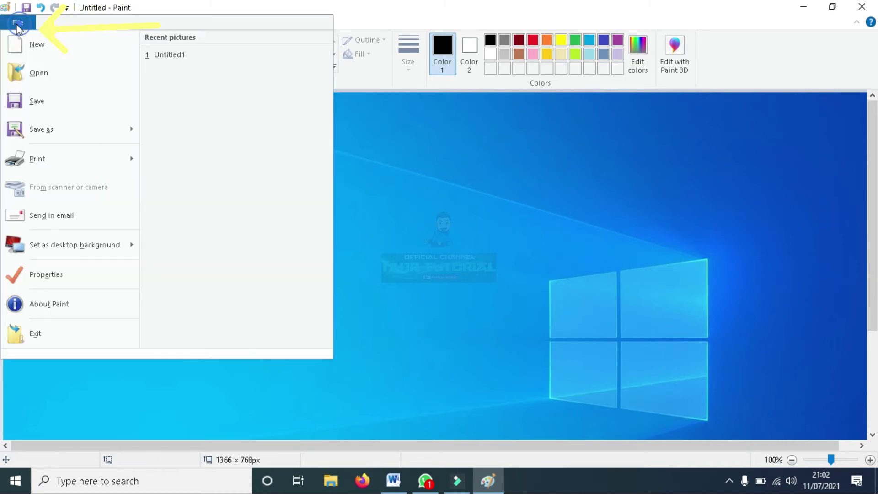
left_click(50, 130)
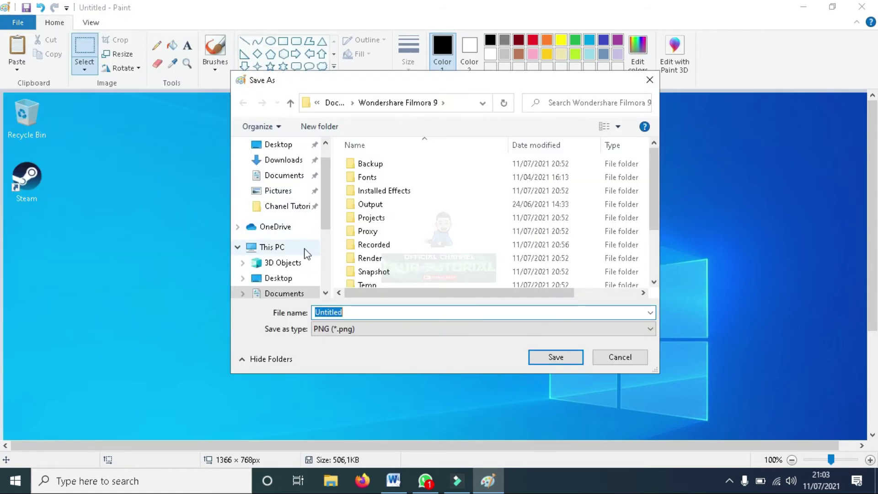
scroll(278, 258, "down", 1)
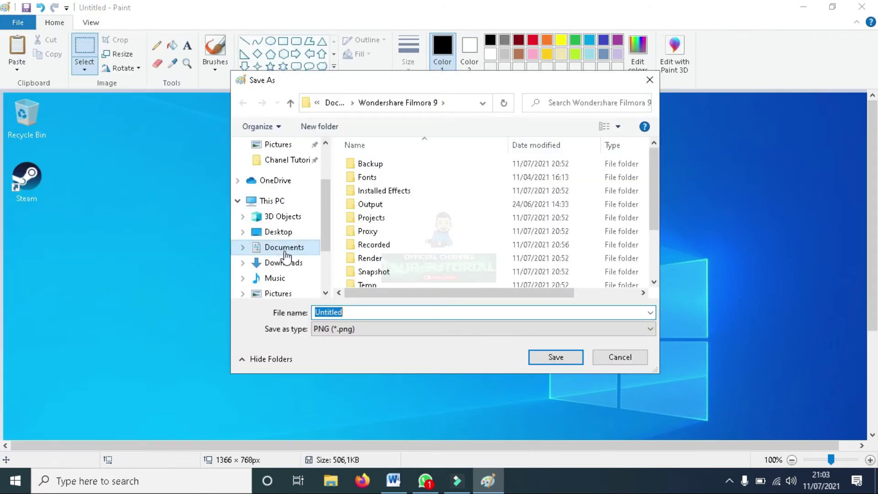
left_click(284, 252)
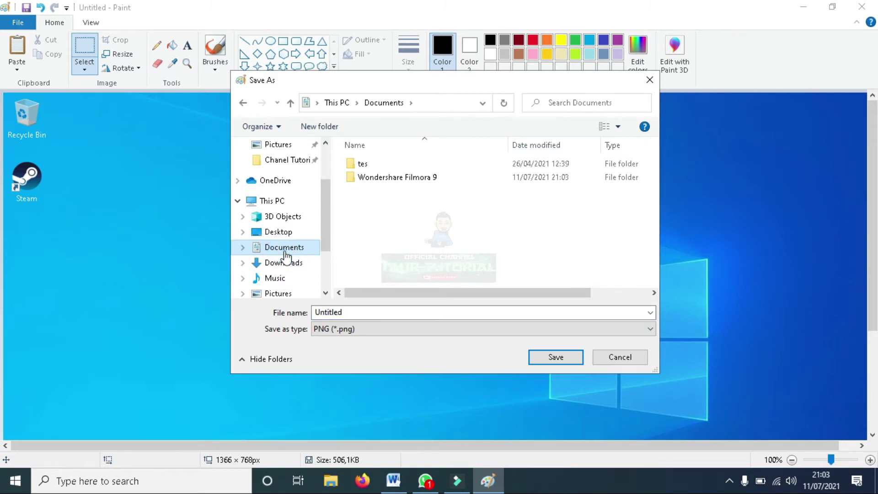
left_click(370, 311)
type("screshot")
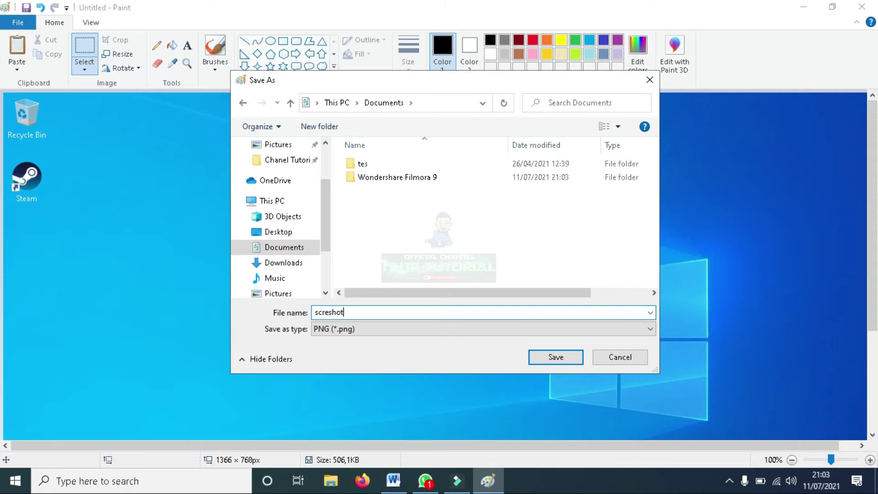
left_click(372, 330)
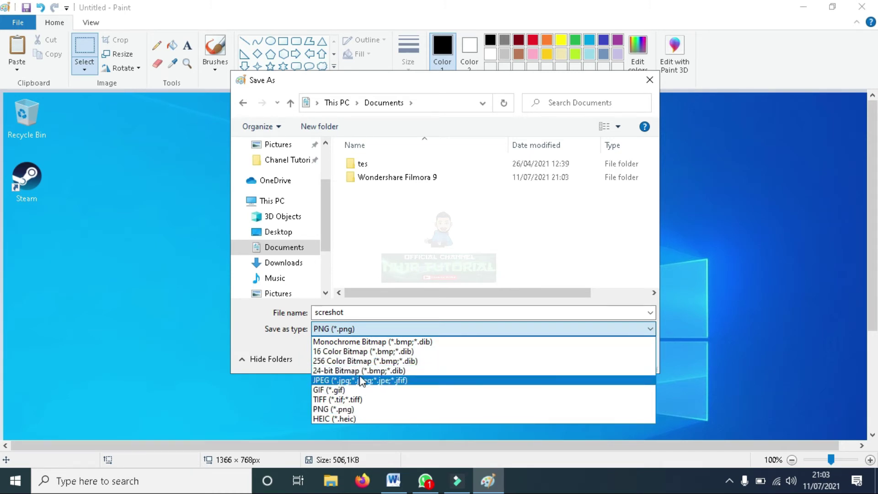
left_click(347, 409)
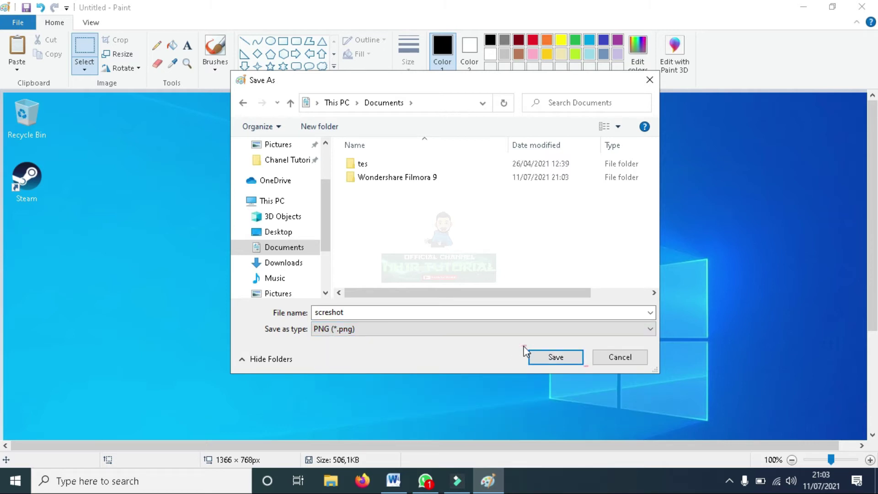
left_click(555, 357)
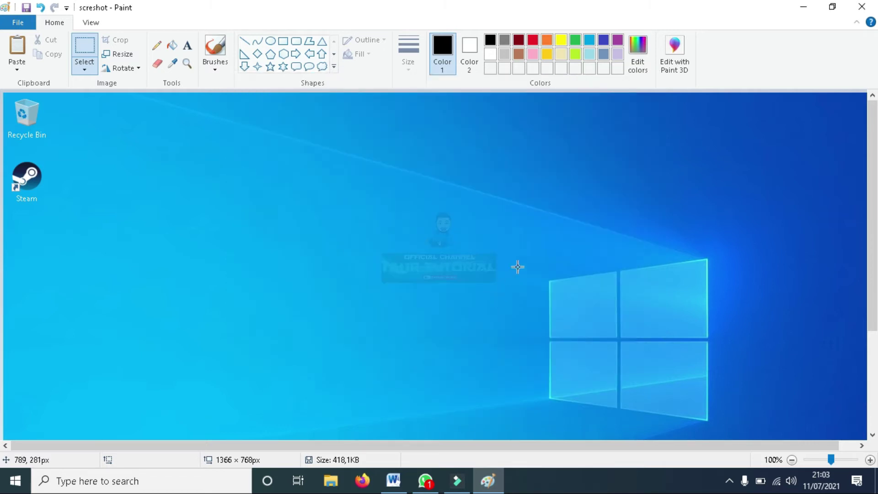
left_click(861, 7)
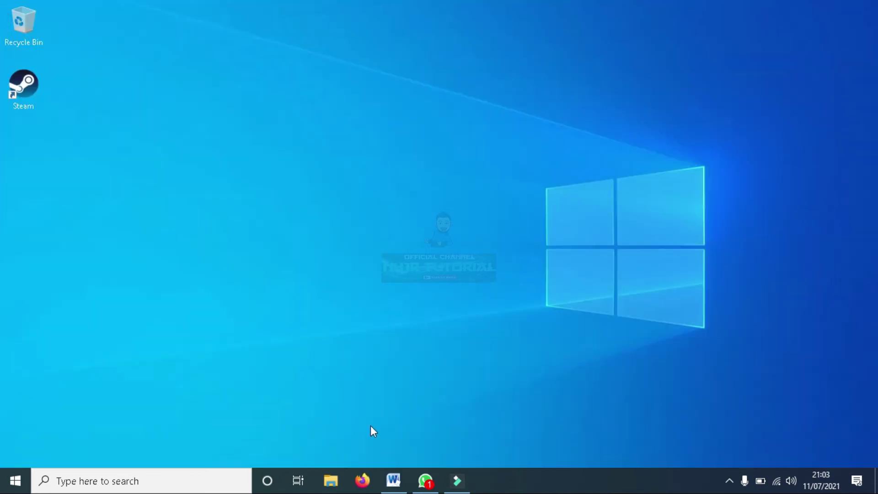
View the saved screshot.png from the Documents folder in File Explorer, then close the image and the folder window
left_click(331, 480)
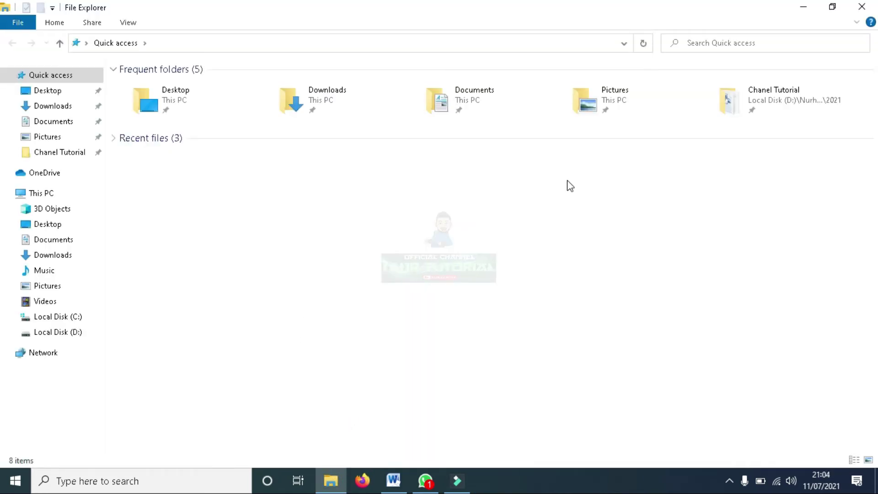
left_click(63, 241)
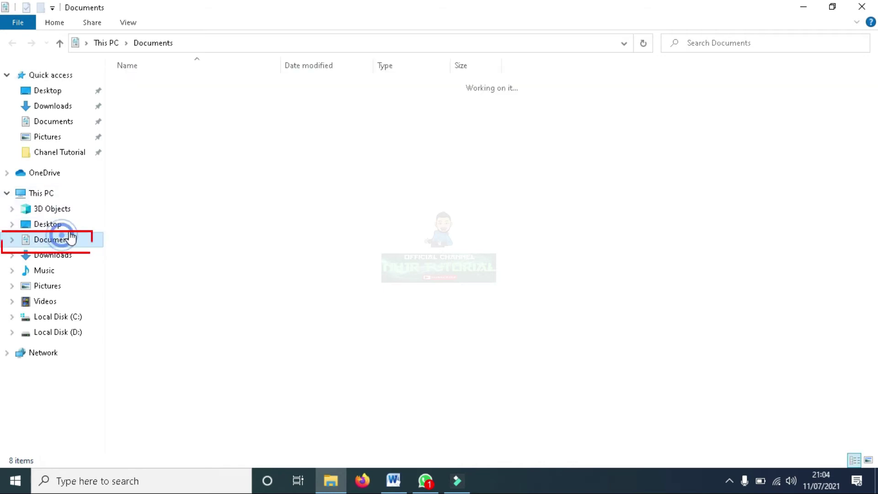
double_click(183, 130)
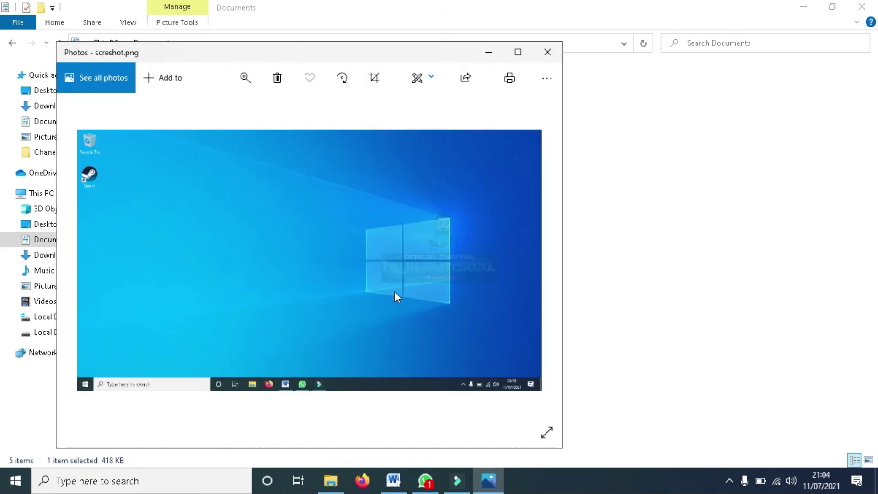
left_click(546, 53)
left_click(861, 6)
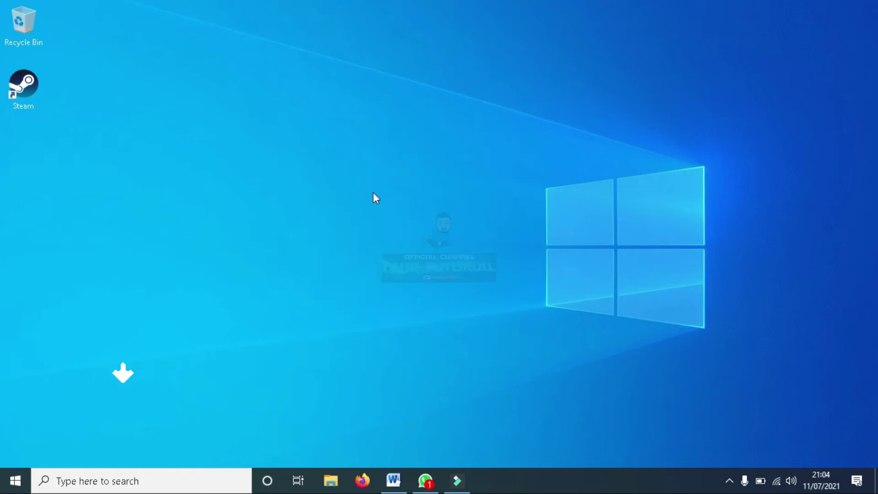
Search Windows for "snipping tool" and open Snipping Tool
left_click(121, 487)
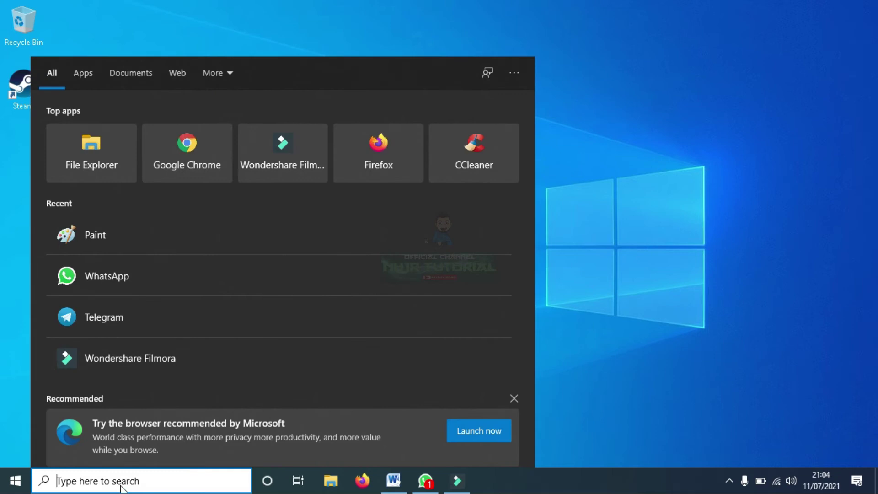
type("sni")
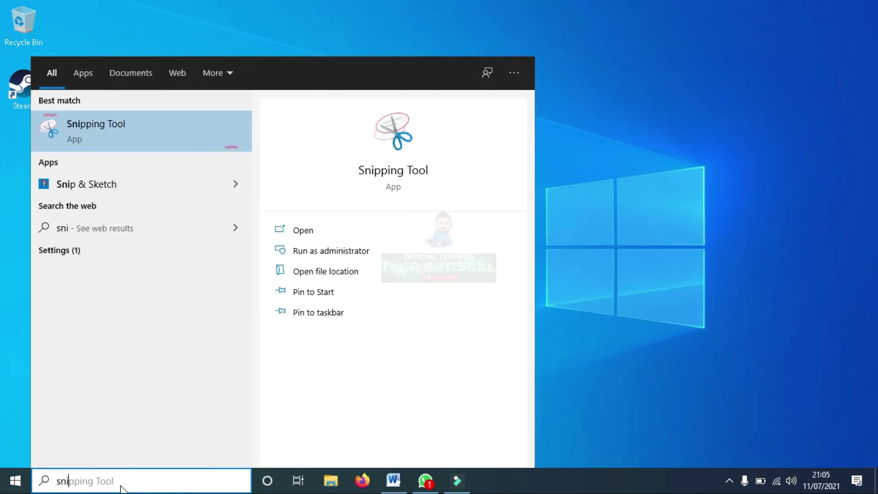
type("pping tool")
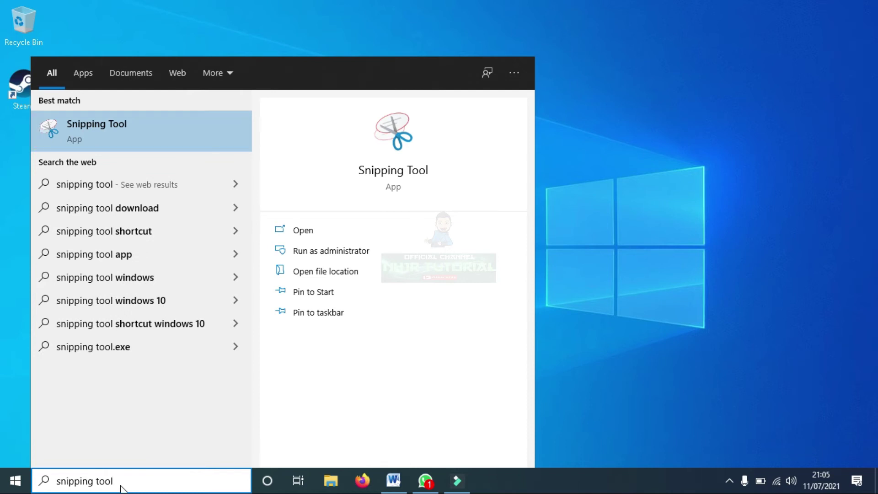
key("Return")
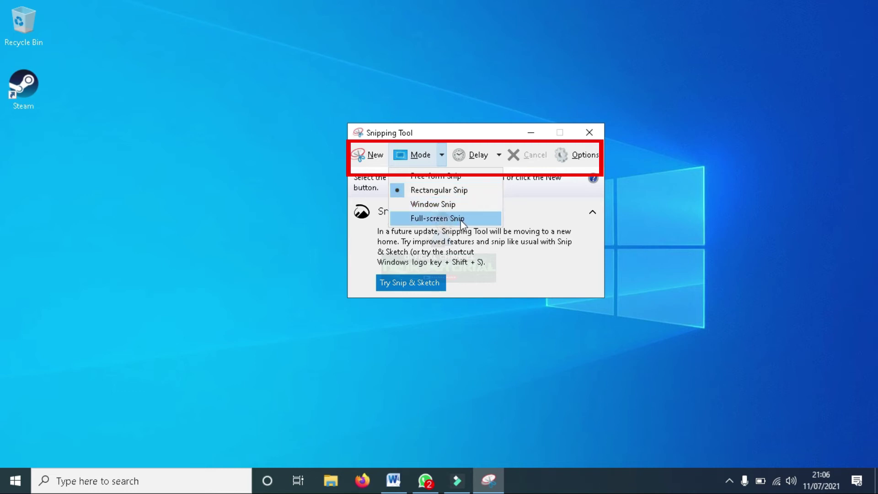
Examine the available snip modes and capture delay choices in Snipping Tool
left_click(445, 158)
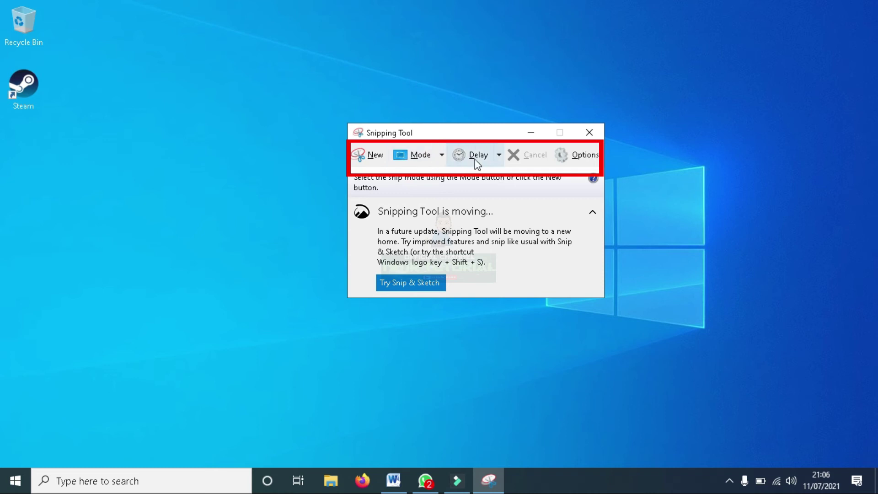
left_click(499, 157)
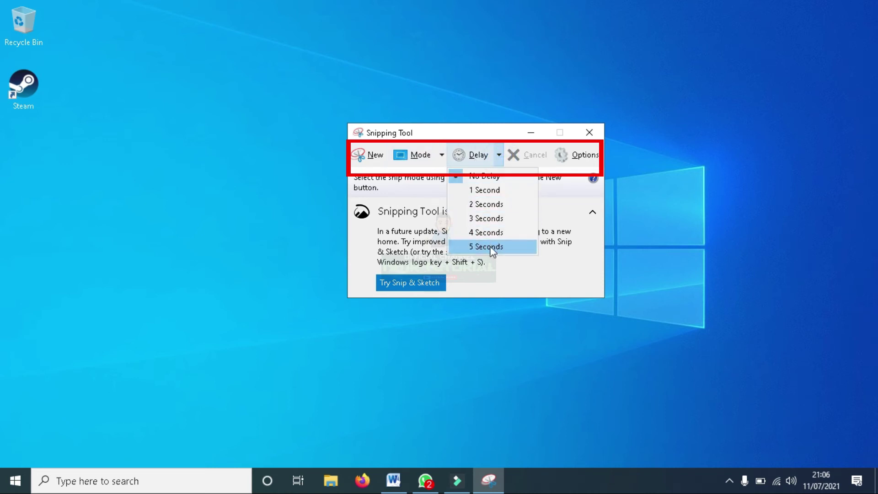
left_click(501, 154)
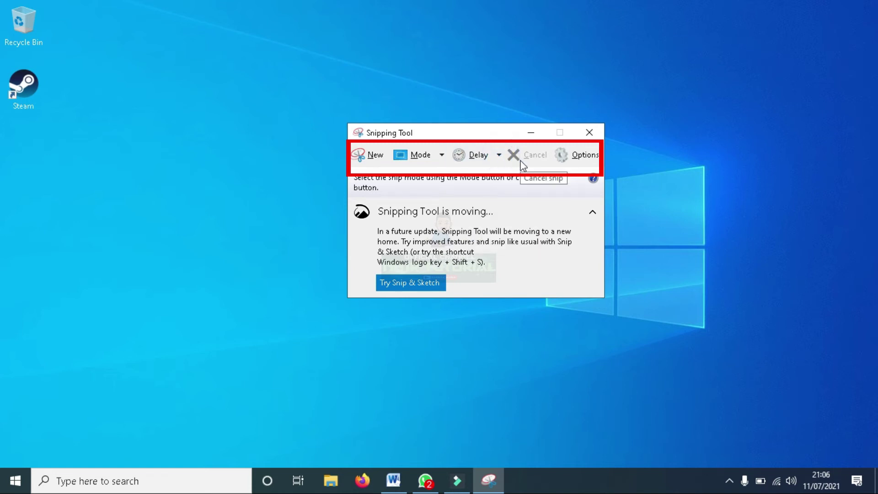
left_click(583, 155)
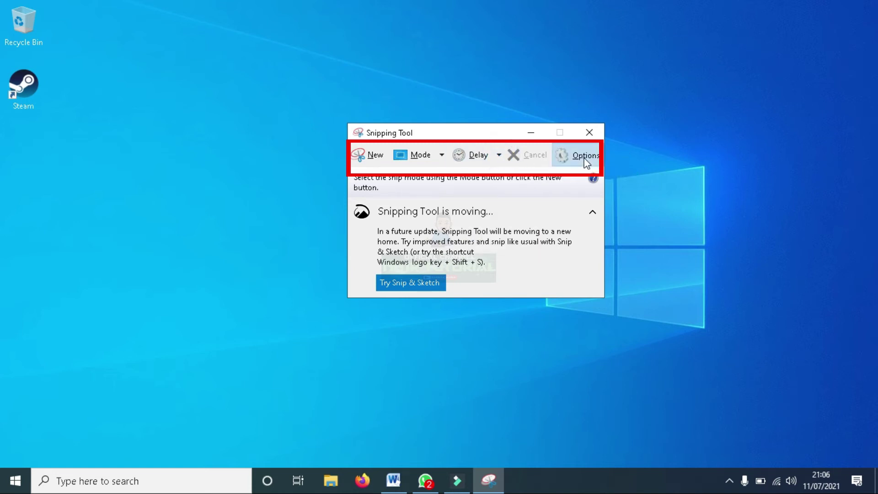
left_click(551, 154)
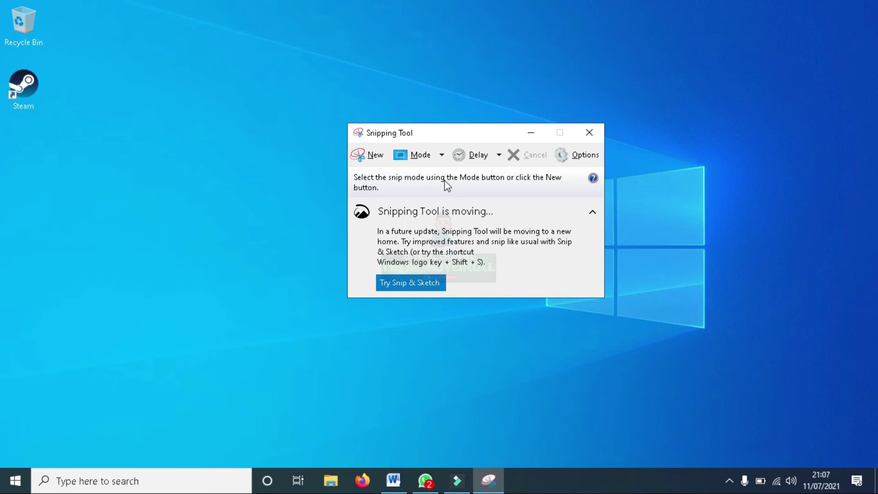
left_click(442, 154)
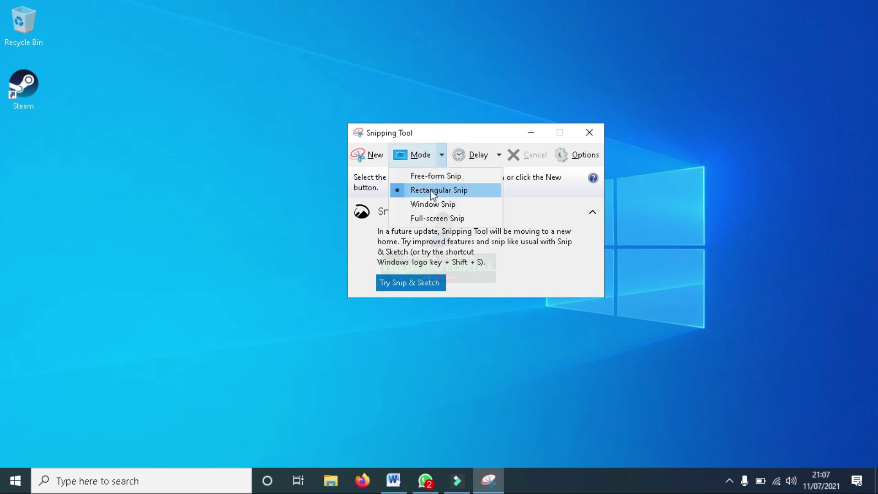
left_click(441, 160)
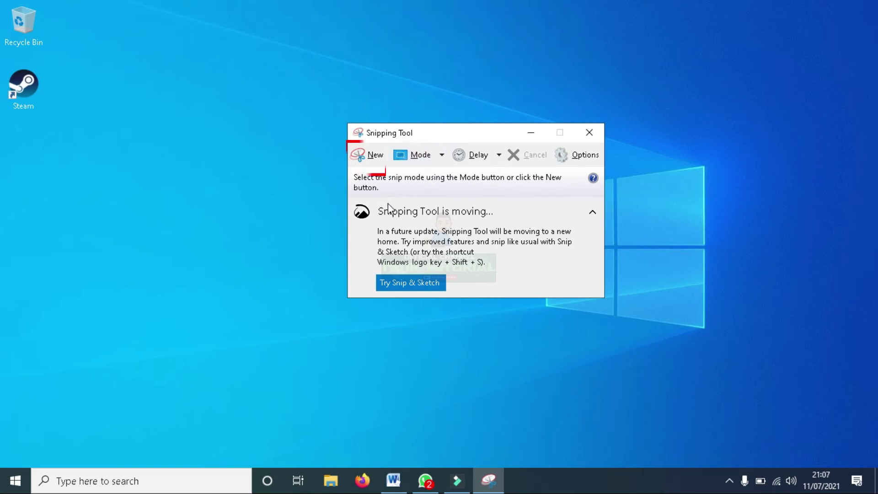
Capture a new snip covering the entire desktop, including the taskbar, and look over the captured image and the pen options
left_click(373, 158)
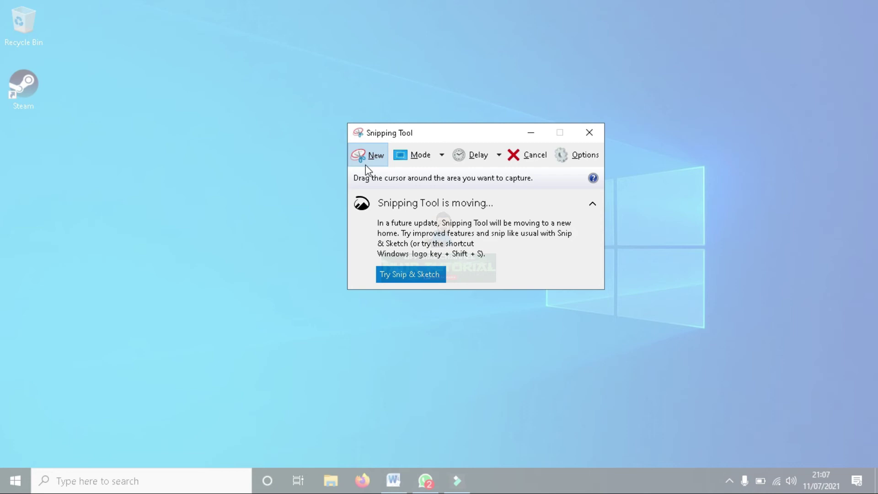
left_click(366, 164)
left_click_drag(1, 1, 877, 493)
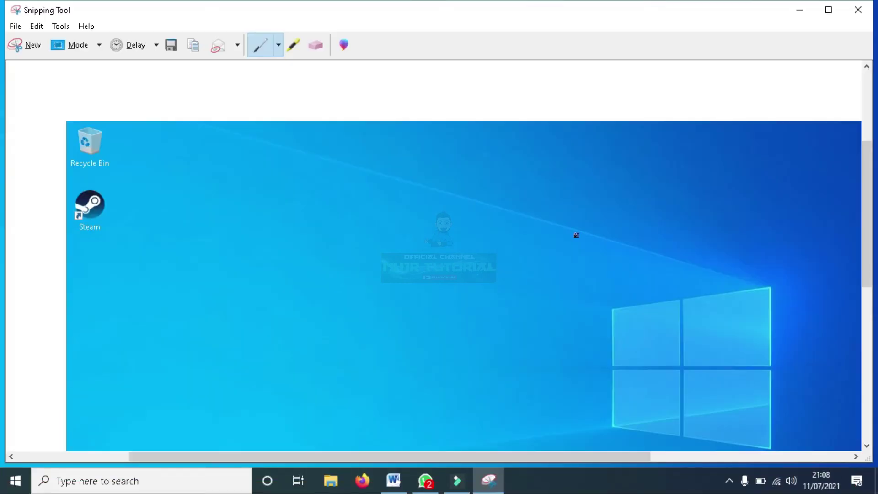
scroll(640, 234, "down", 2)
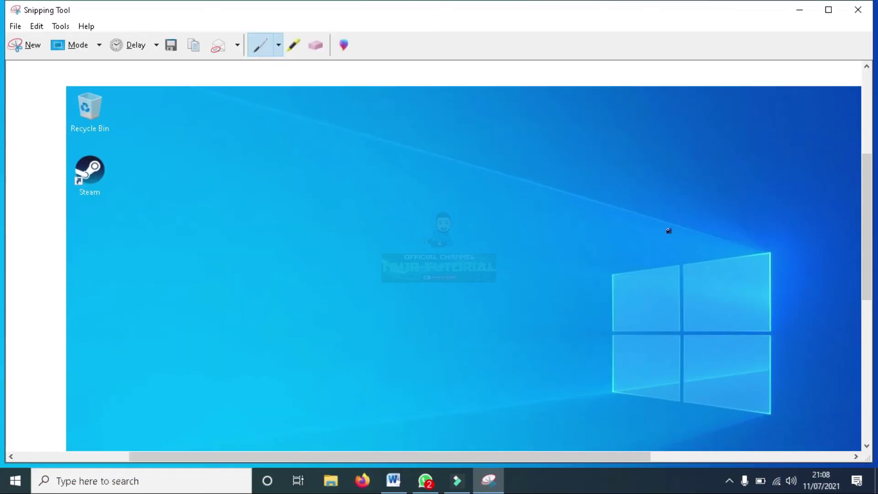
scroll(571, 278, "down", 2)
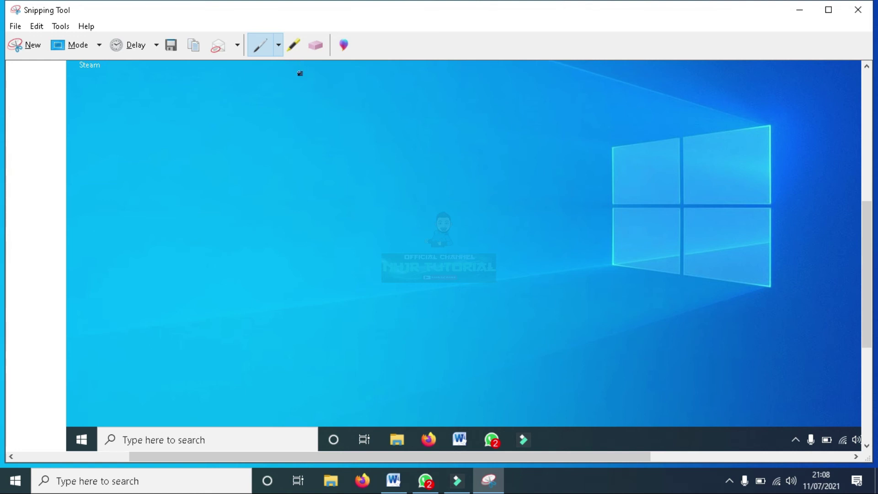
left_click(278, 45)
left_click(280, 46)
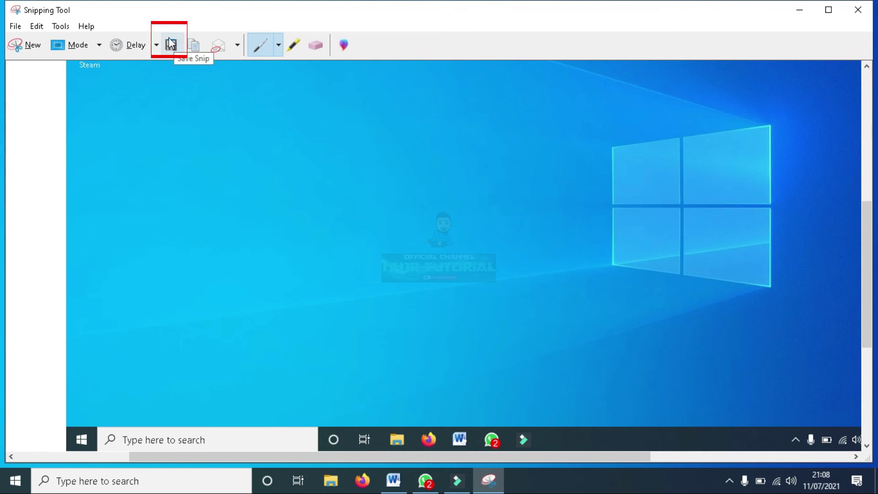
Save the snip in the Documents folder as a PNG file named "screshot2" and close Snipping Tool
left_click(17, 26)
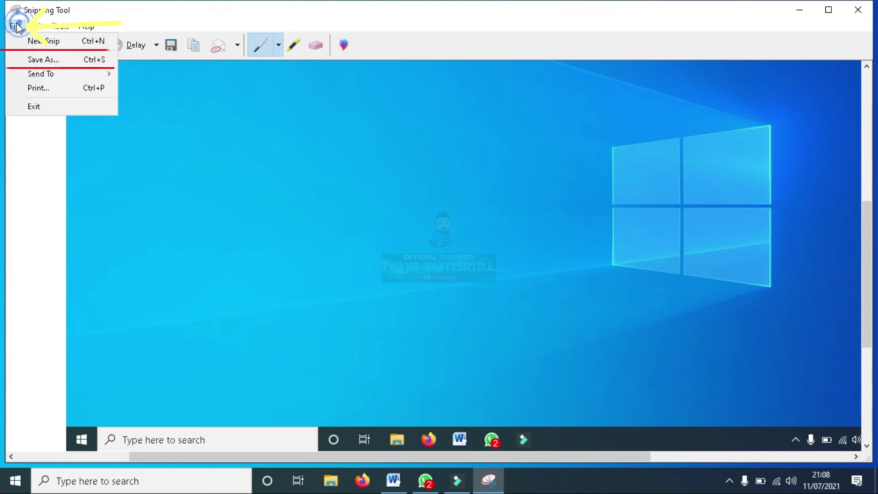
left_click(37, 60)
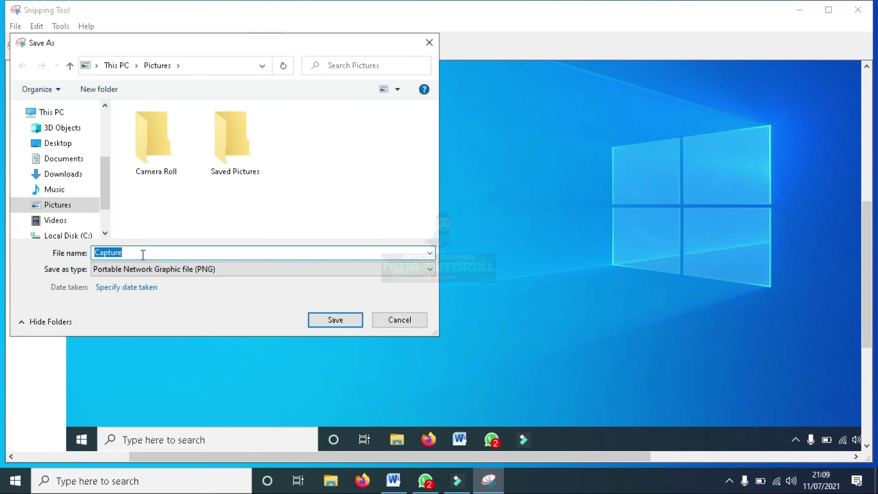
left_click(64, 159)
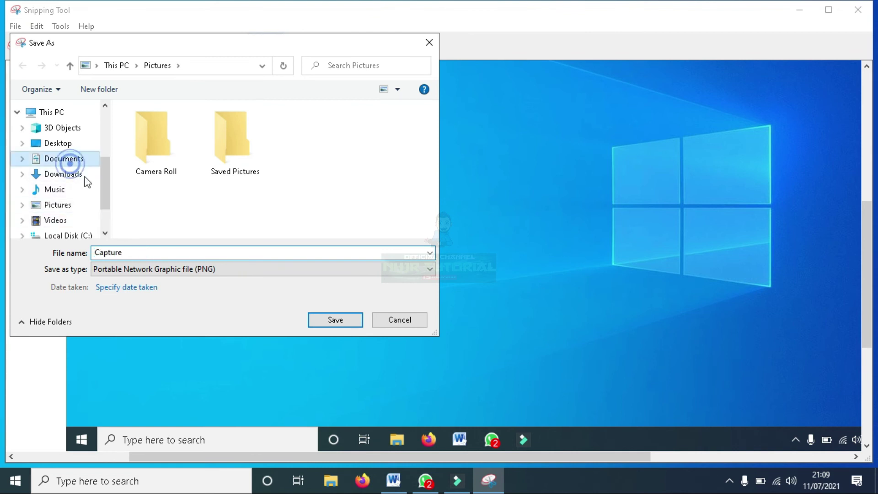
left_click(136, 250)
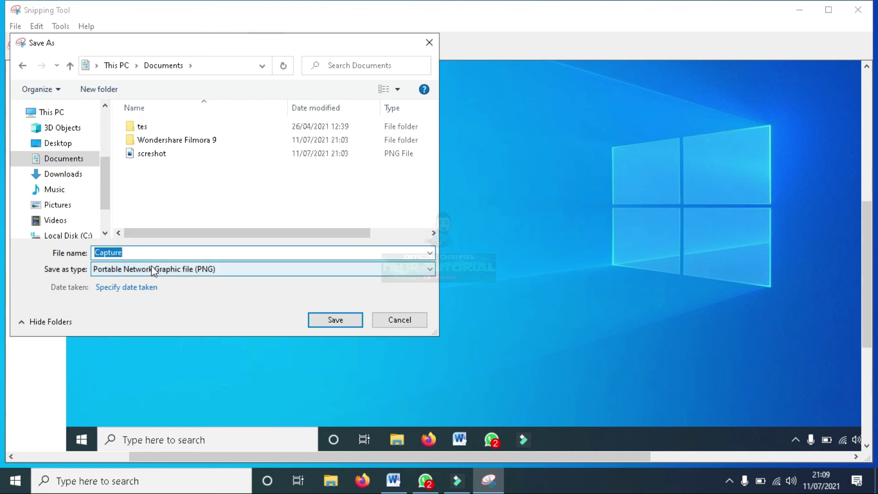
type("sc")
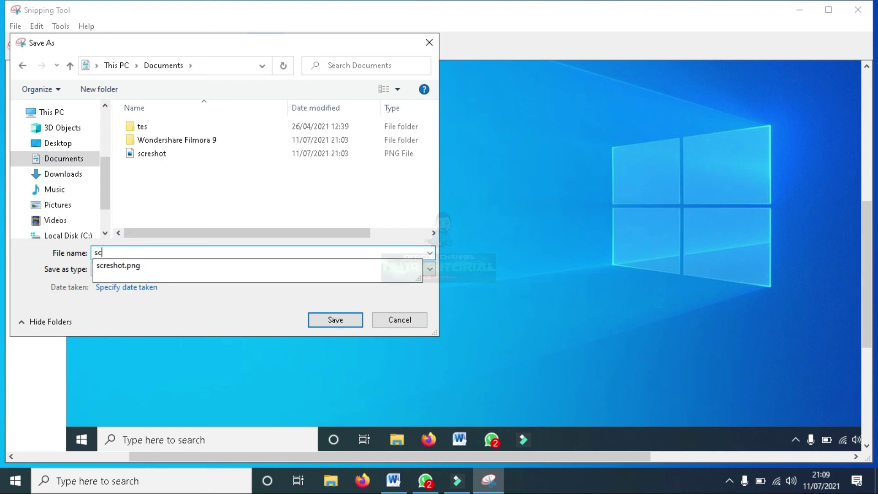
type("reshot2")
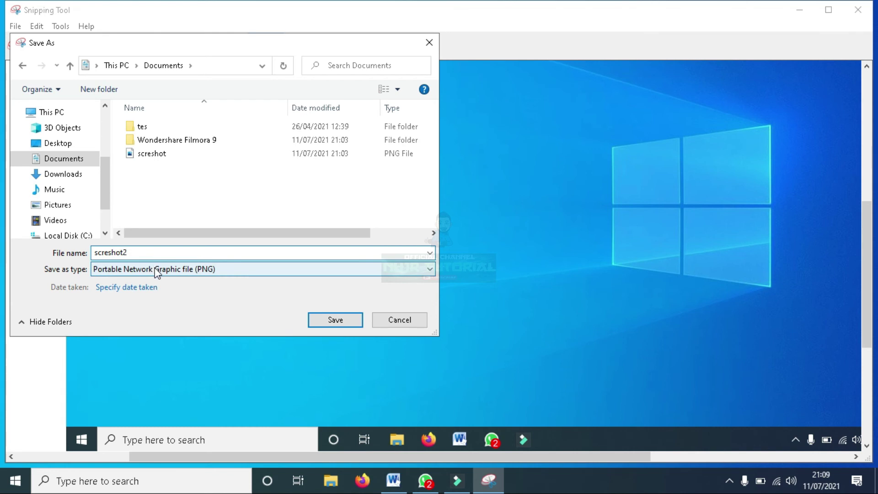
left_click(154, 268)
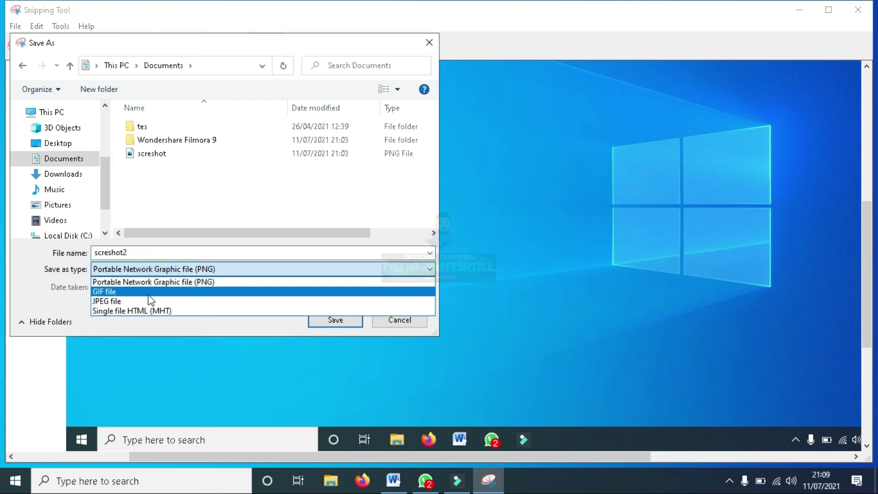
left_click(175, 284)
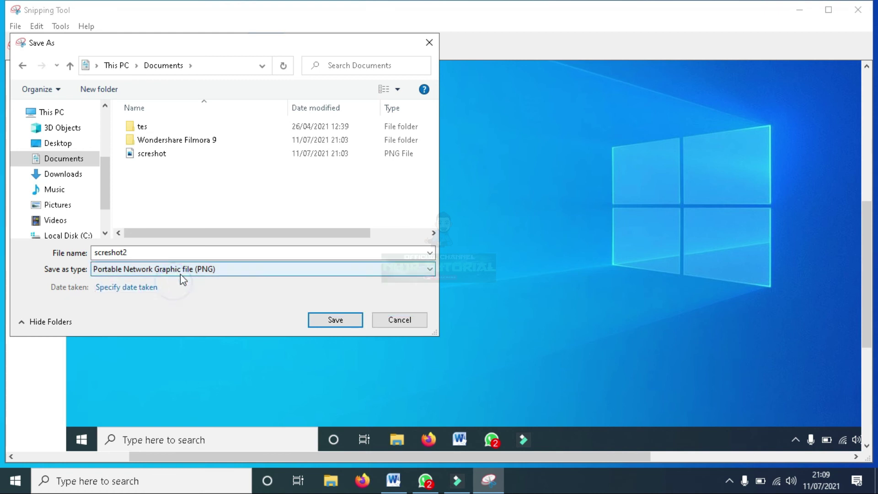
left_click(330, 321)
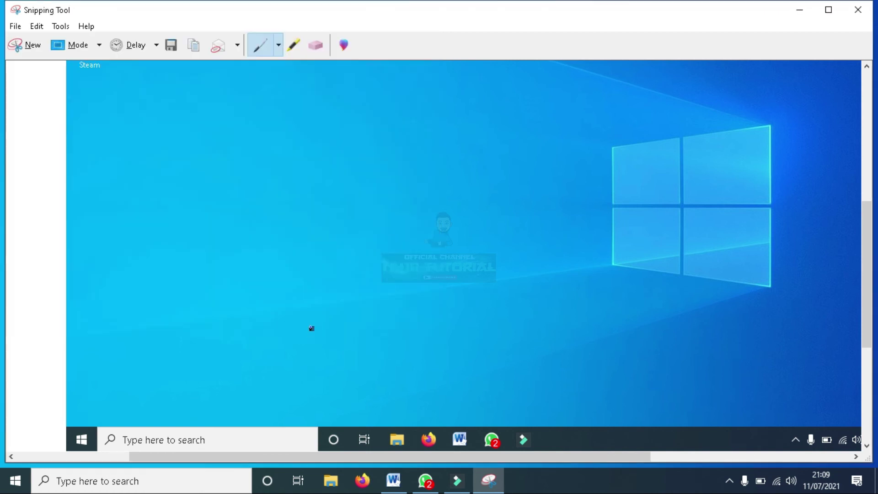
left_click(861, 10)
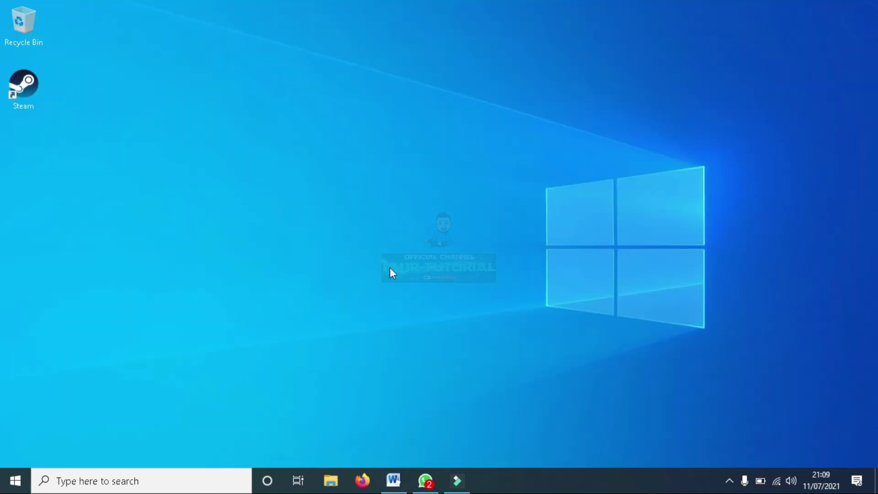
View the saved screshot2 image from the Documents folder in File Explorer, then return to the folder window
left_click(331, 480)
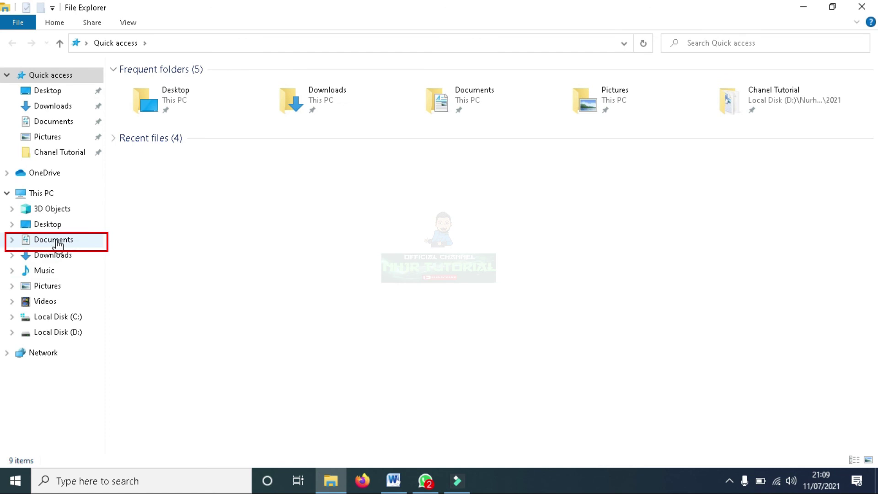
left_click(54, 241)
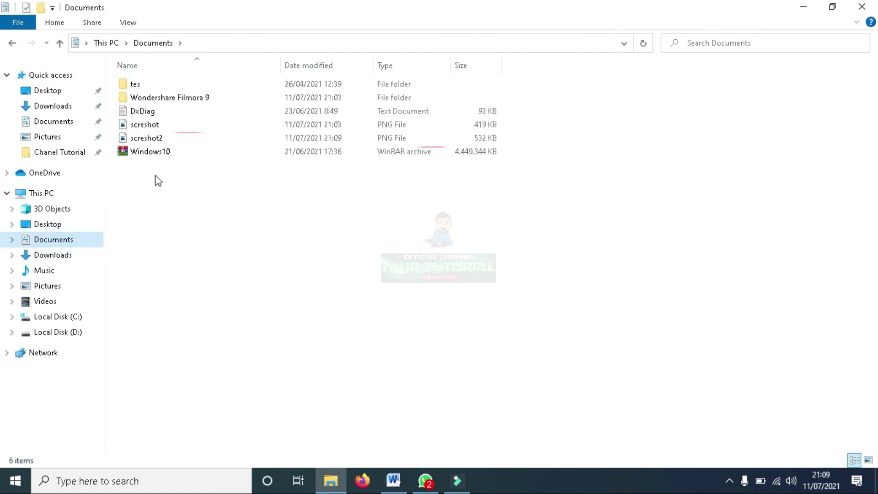
double_click(171, 141)
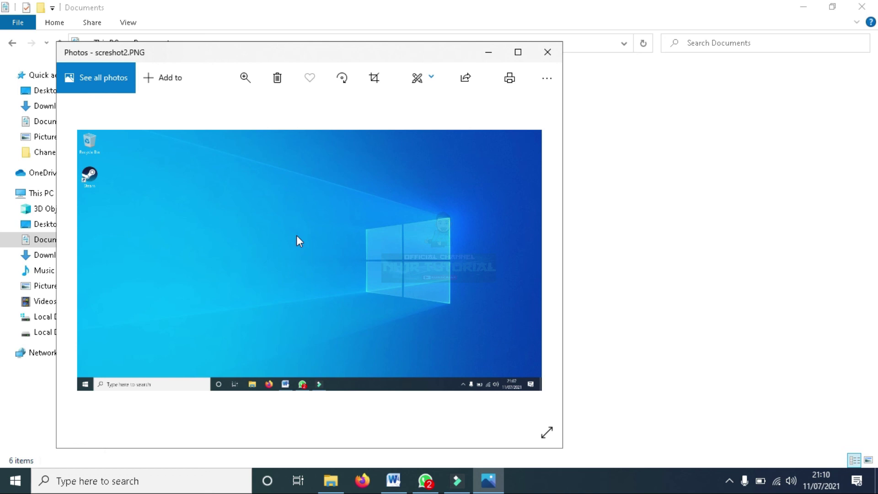
left_click(600, 195)
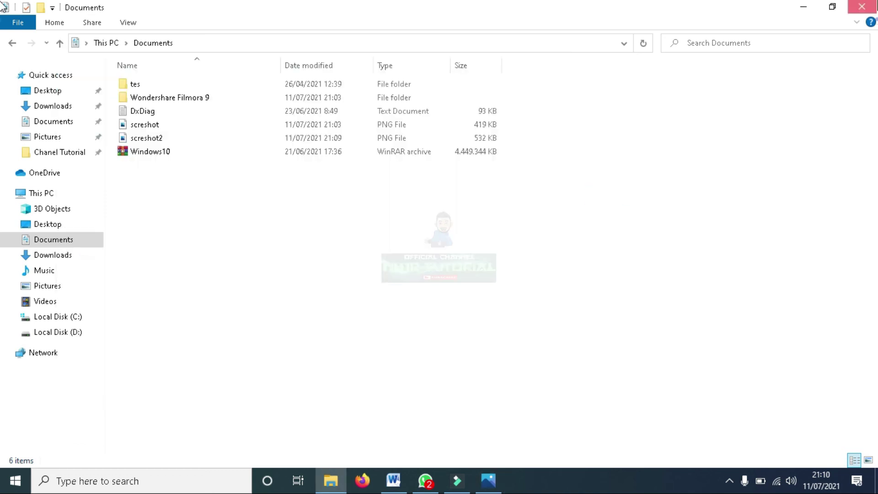